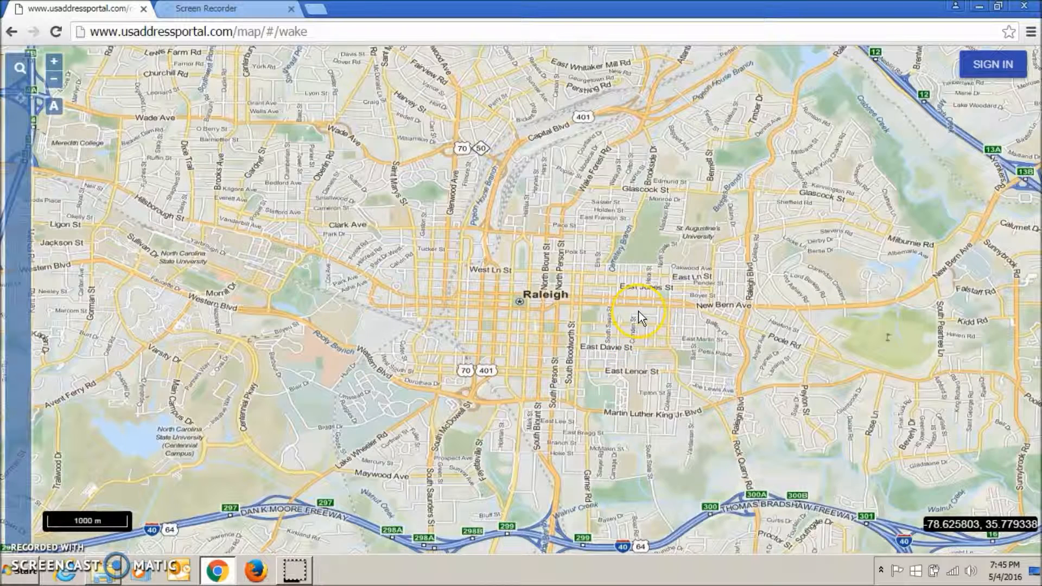
- Sign in to the address portal by entering the account username and password and submitting them
{"action": "left_click_drag", "start_coordinate": [638, 311], "coordinate": [772, 412]}
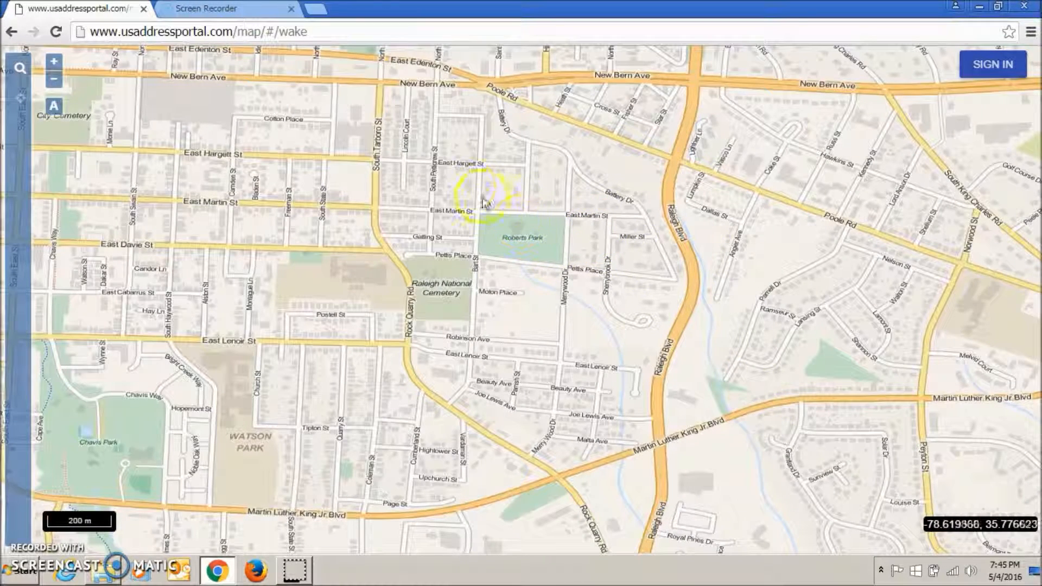
{"action": "left_click_drag", "start_coordinate": [468, 187], "coordinate": [615, 298]}
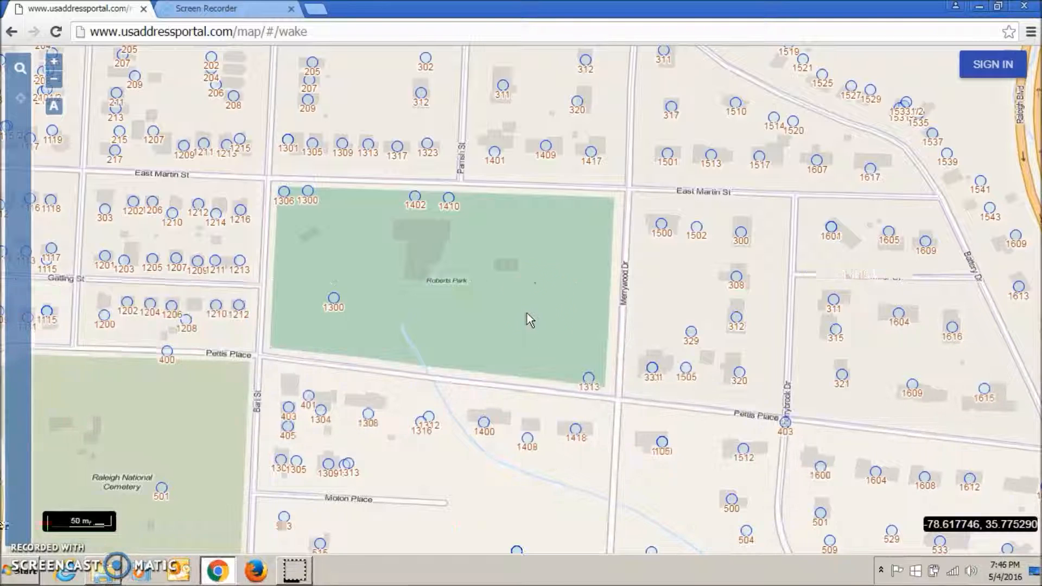
{"action": "left_click", "coordinate": [983, 68]}
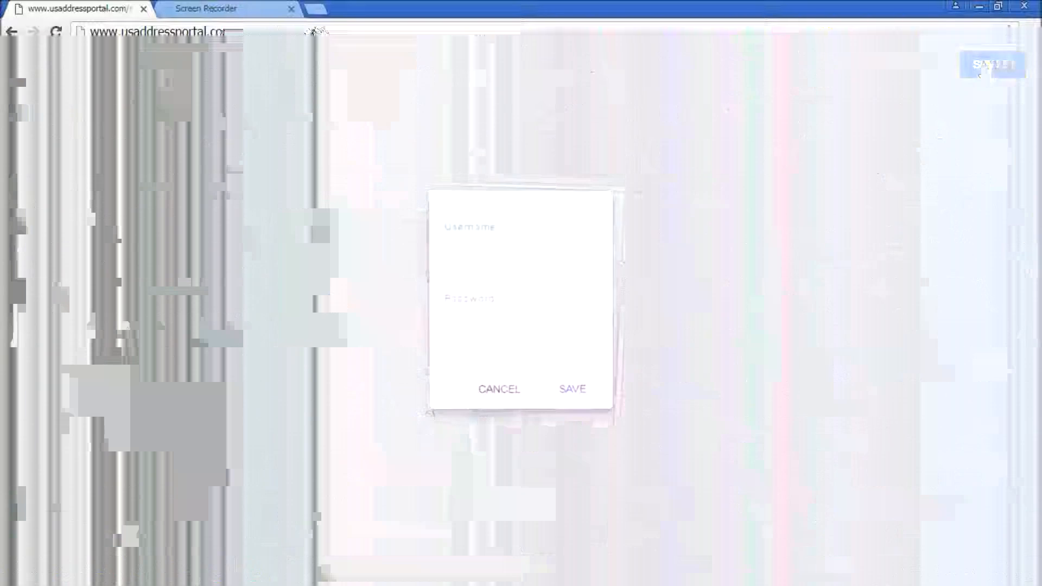
{"action": "left_click", "coordinate": [514, 232]}
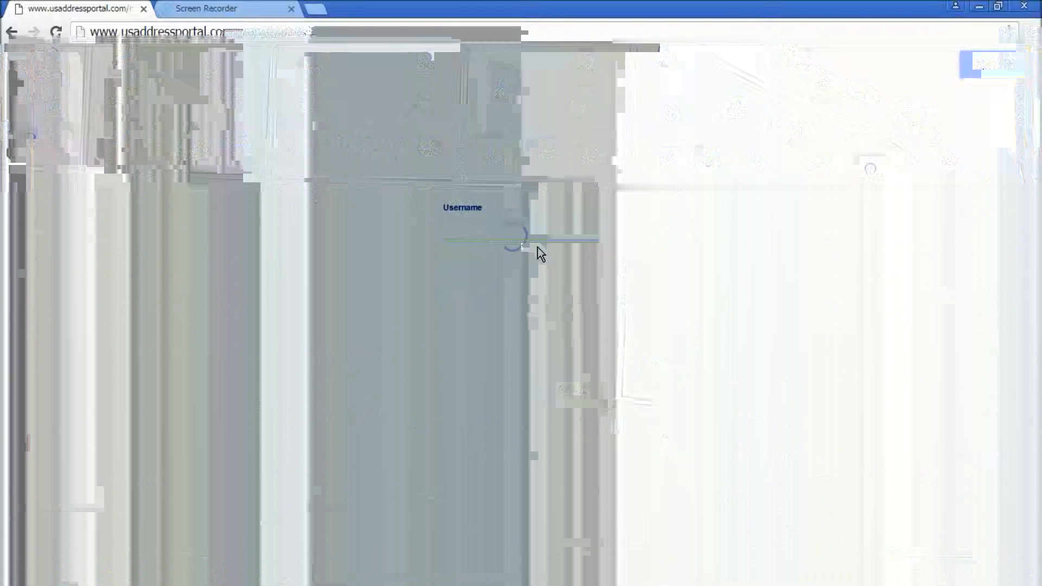
{"action": "type", "text": "robert"}
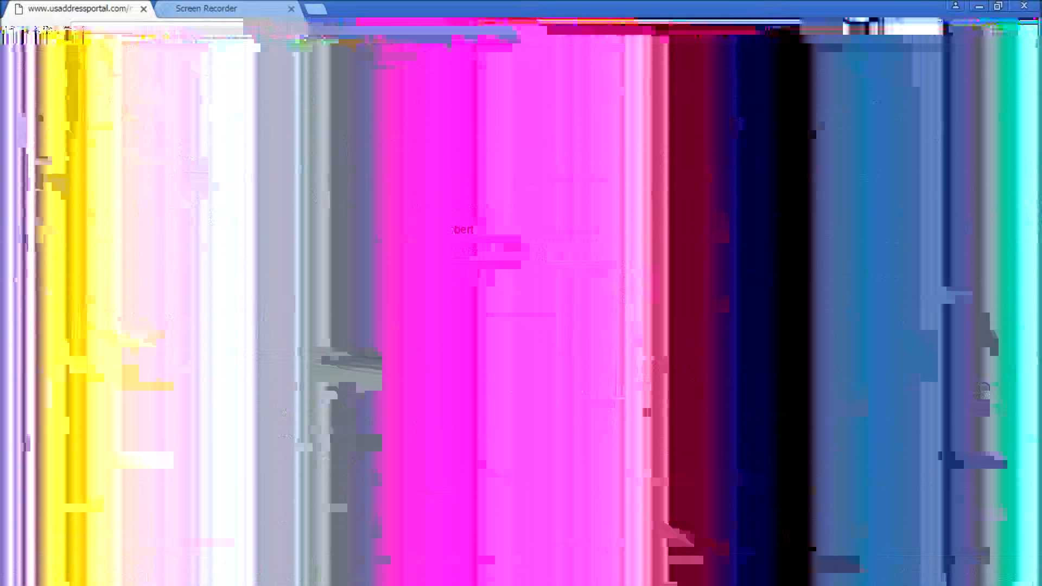
{"action": "key", "text": "Tab"}
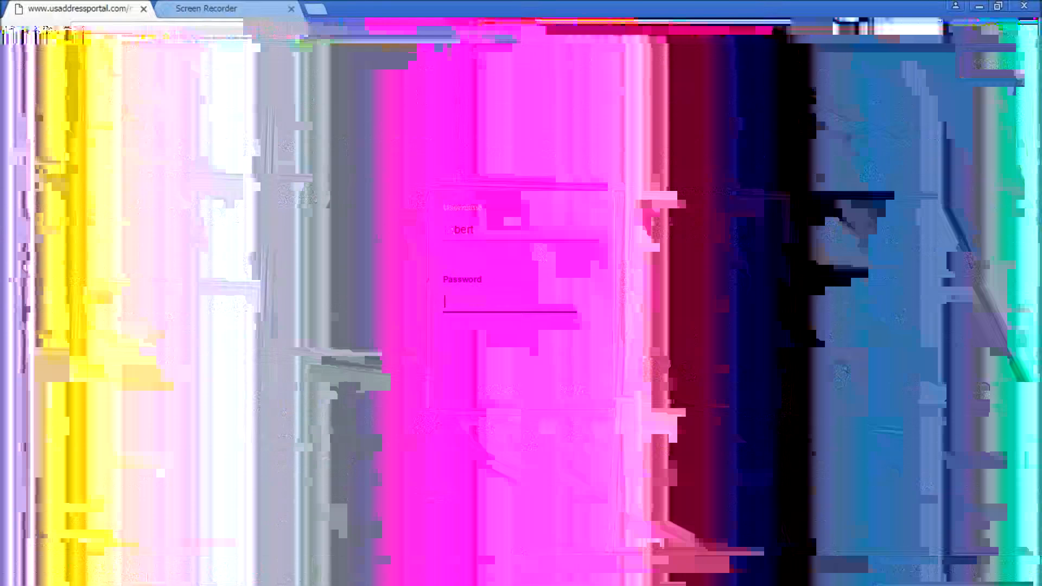
{"action": "type", "text": "••"}
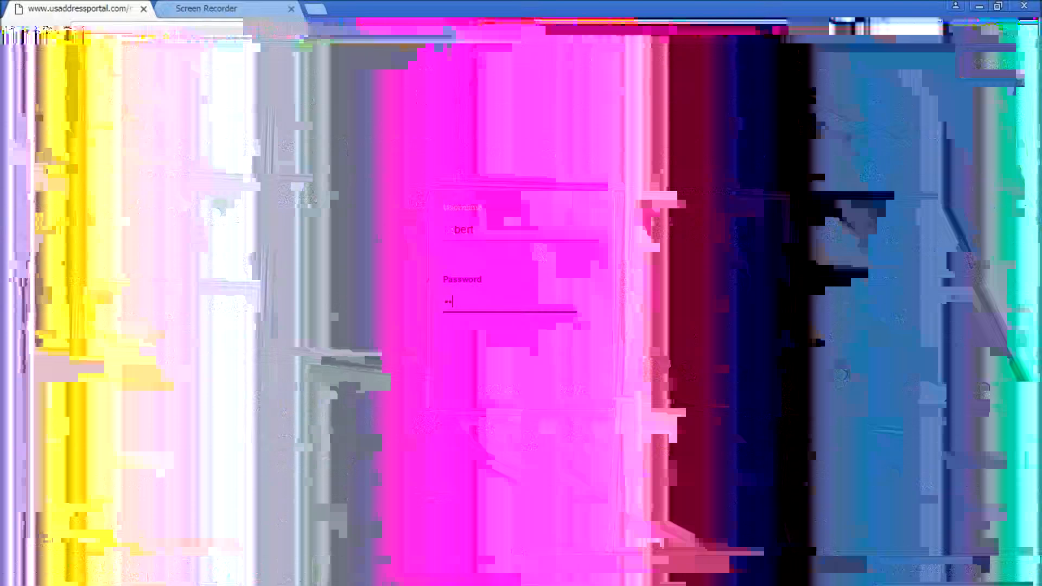
{"action": "type", "text": "•••"}
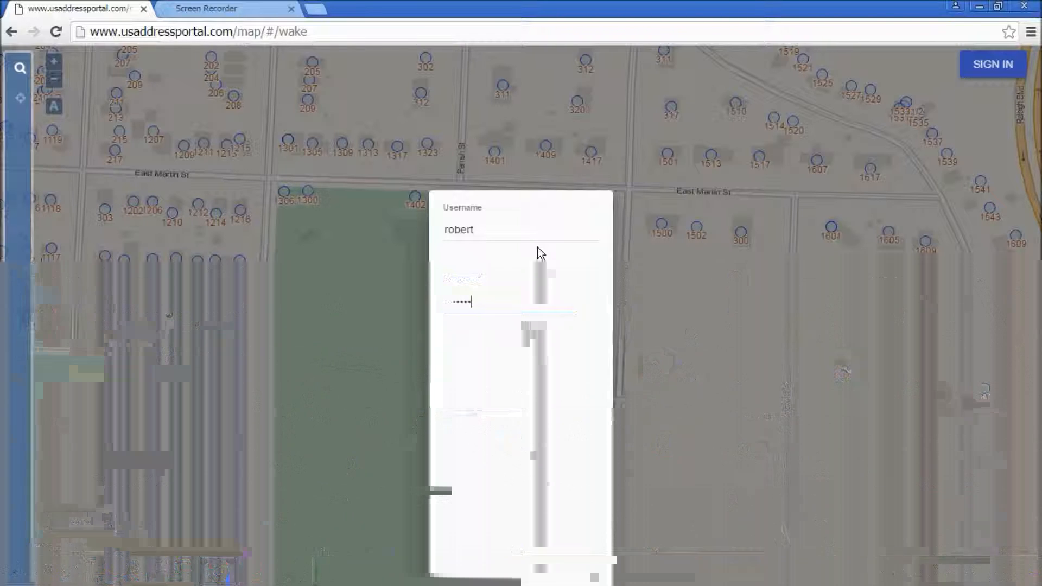
{"action": "left_click", "coordinate": [565, 391]}
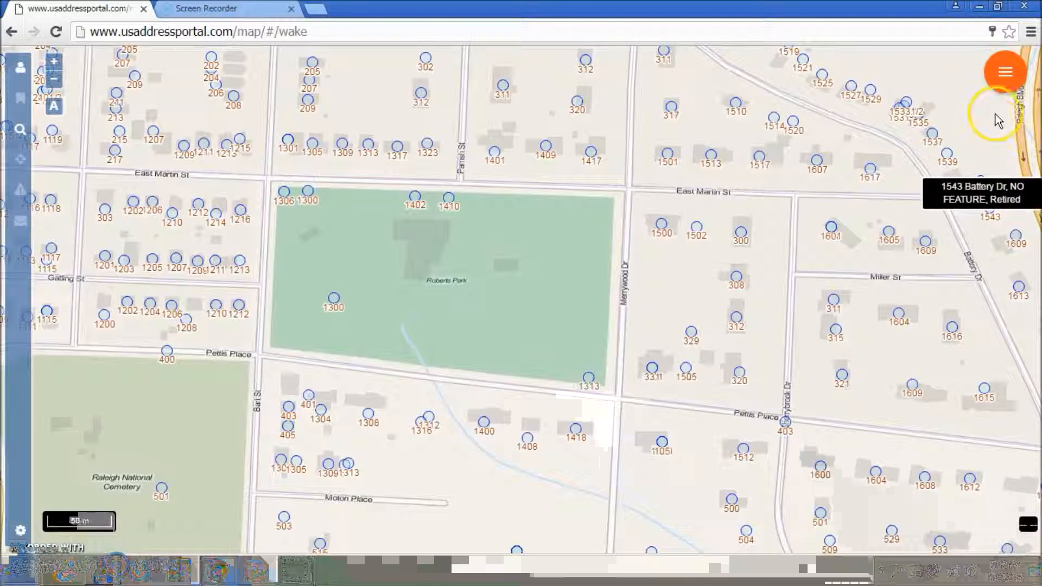
- Start map editing and select the East Martin St segment along the north edge of Roberts Park
{"action": "left_click", "coordinate": [1003, 89]}
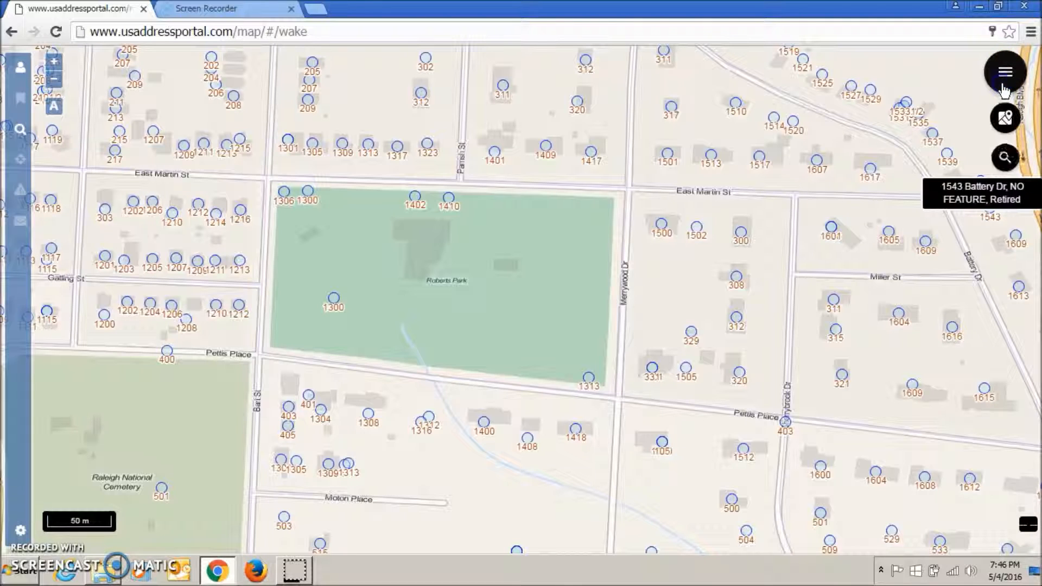
{"action": "left_click", "coordinate": [1005, 121]}
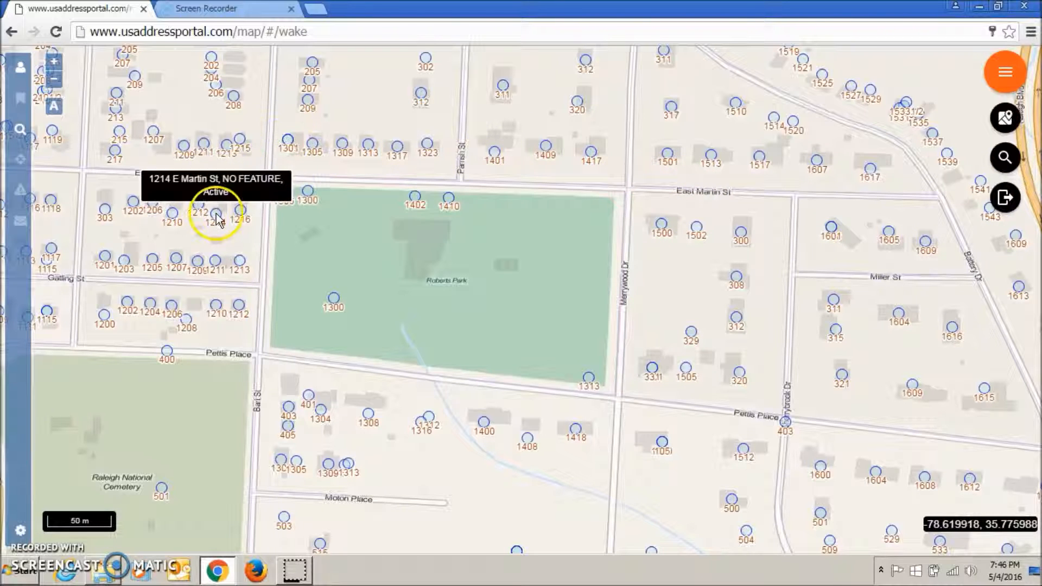
{"action": "left_click", "coordinate": [383, 182]}
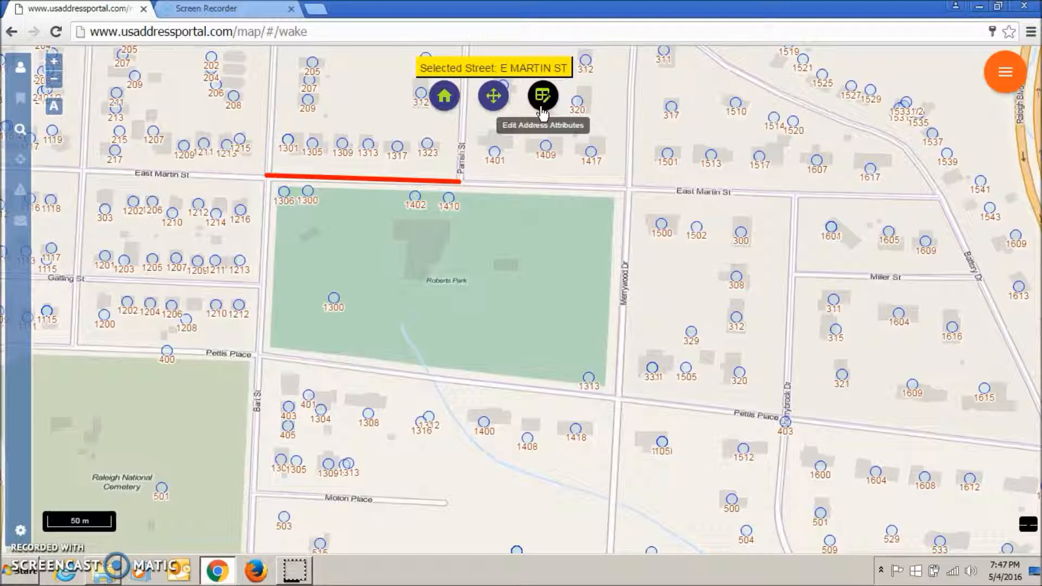
- Move address point 1300 on East Martin St a short distance south, onto the small building in Roberts Park
{"action": "left_click", "coordinate": [493, 96]}
{"action": "left_click", "coordinate": [308, 195]}
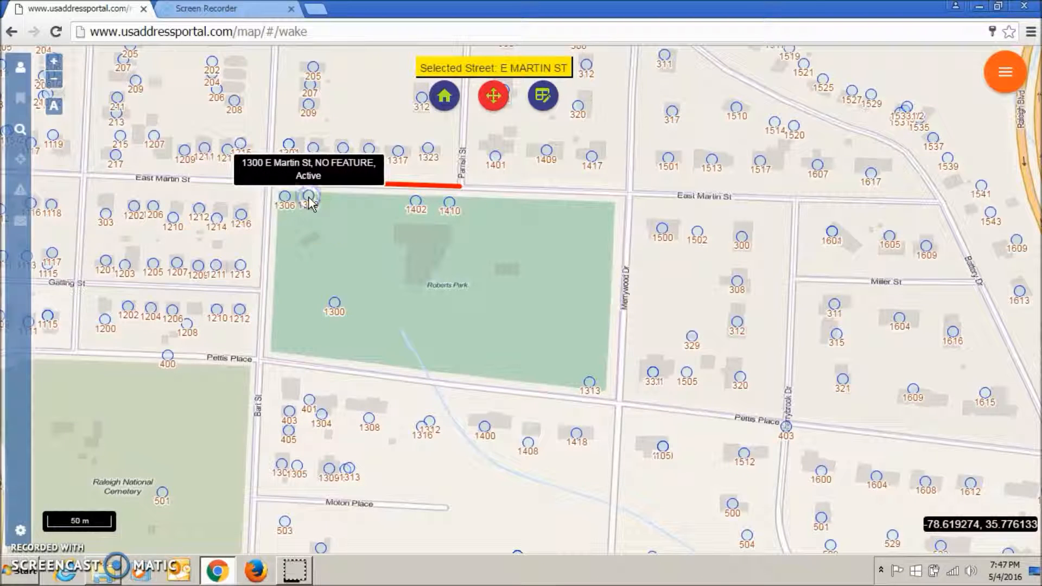
{"action": "left_click", "coordinate": [307, 222]}
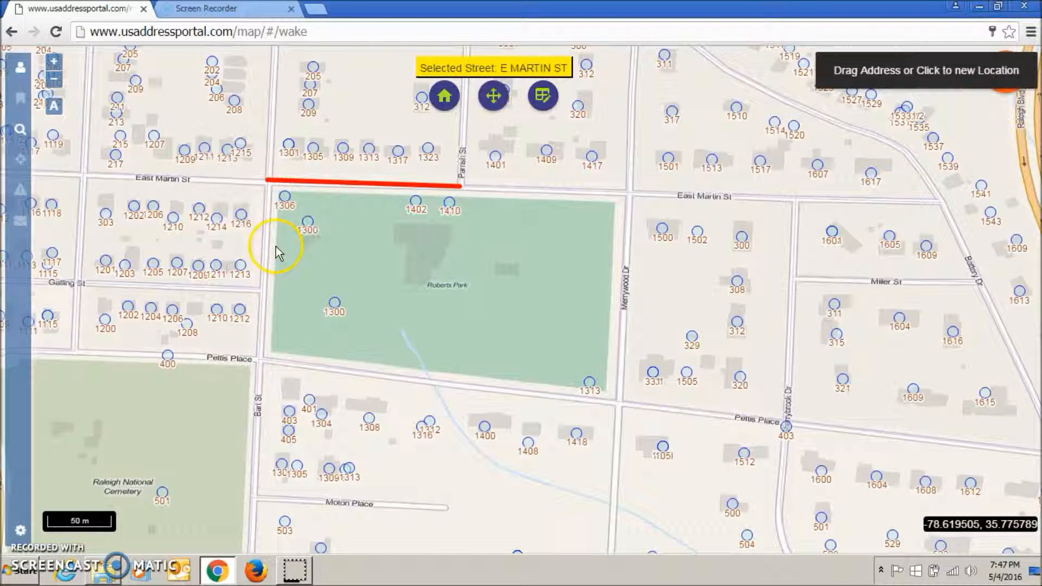
- Move address point 1306 east along the park's northern edge, just above address point 1300
{"action": "left_click", "coordinate": [505, 97]}
{"action": "left_click", "coordinate": [497, 97]}
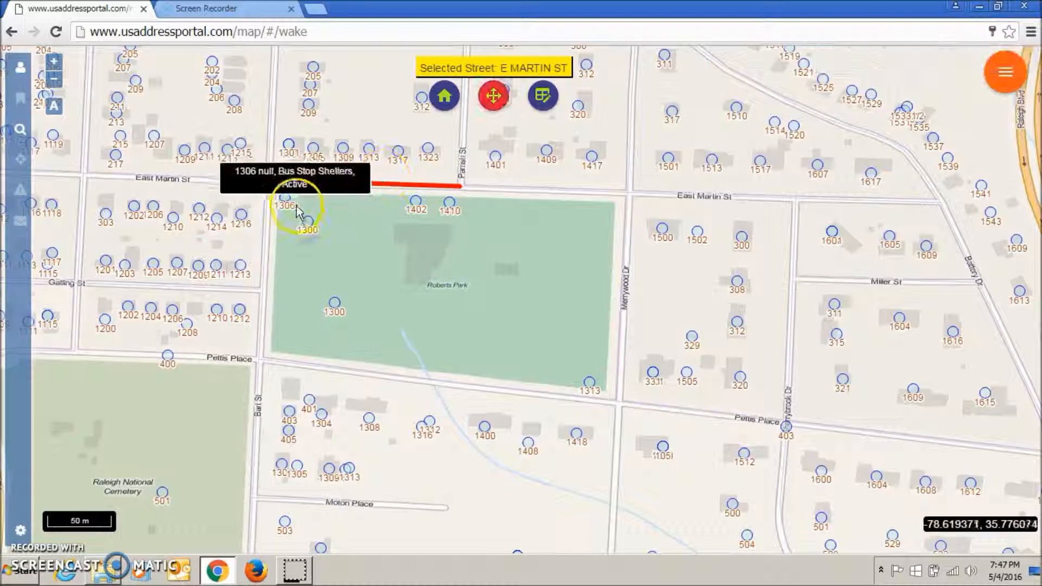
{"action": "left_click", "coordinate": [286, 204]}
{"action": "left_click", "coordinate": [312, 200]}
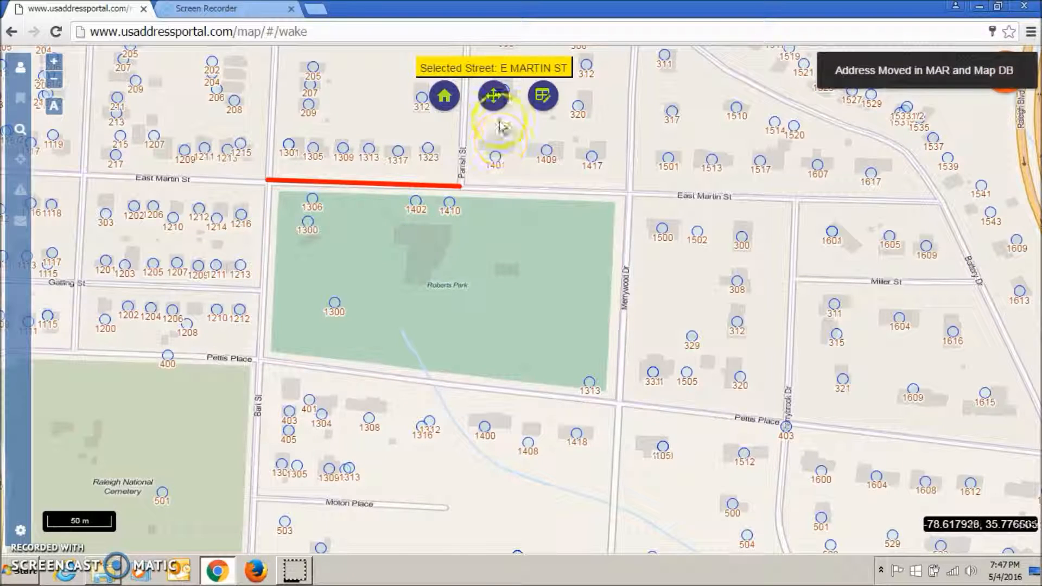
- Move address point 1300 to the northwest corner of Roberts Park, just west of 1306
{"action": "left_click", "coordinate": [493, 97]}
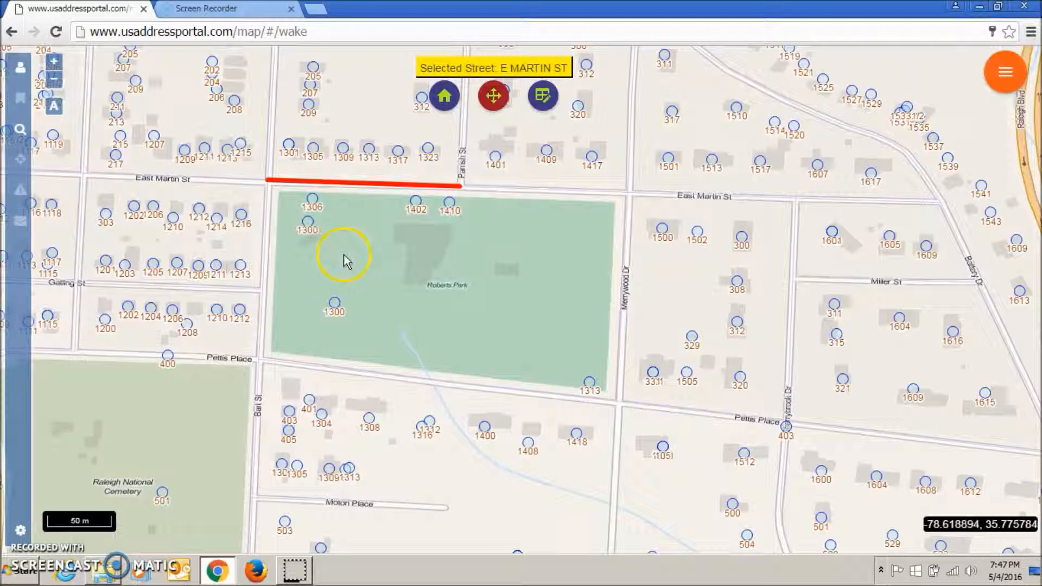
{"action": "left_click", "coordinate": [307, 222]}
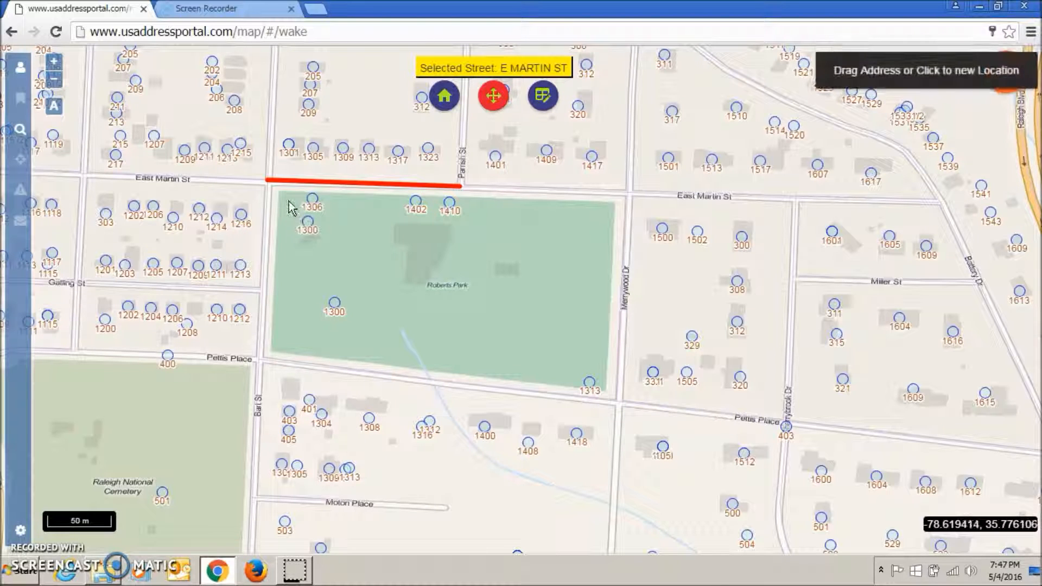
{"action": "left_click", "coordinate": [288, 199]}
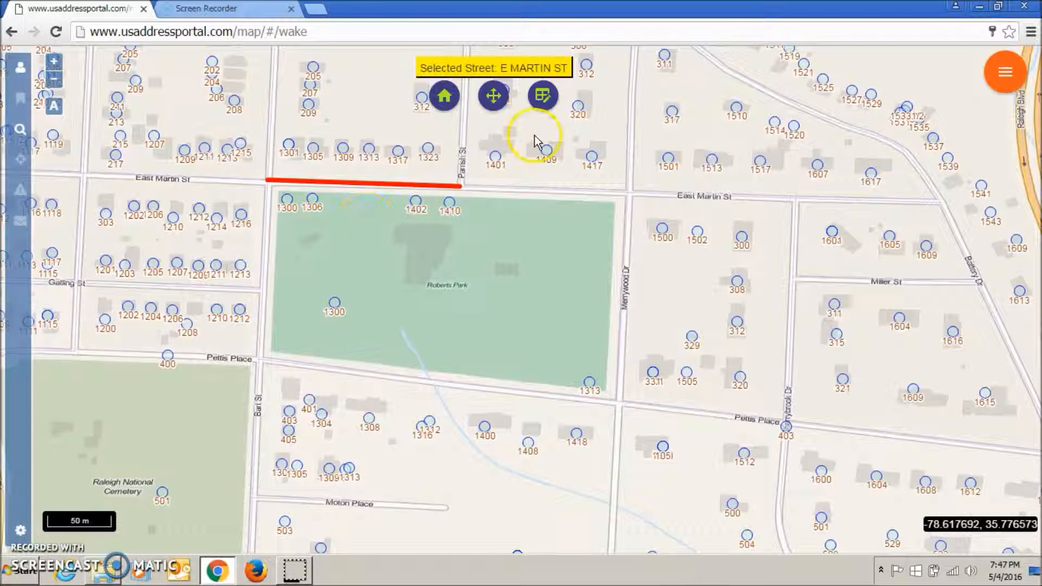
- Inspect the address attributes of point 1306 and close its details without saving
{"action": "left_click", "coordinate": [543, 98]}
{"action": "mouse_move", "coordinate": [317, 204]}
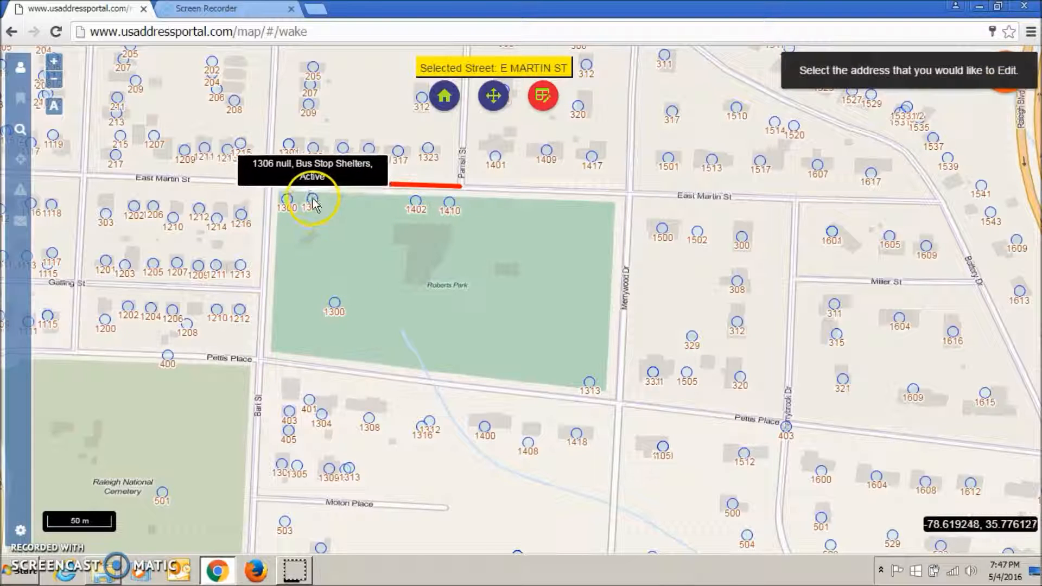
{"action": "left_click", "coordinate": [312, 199]}
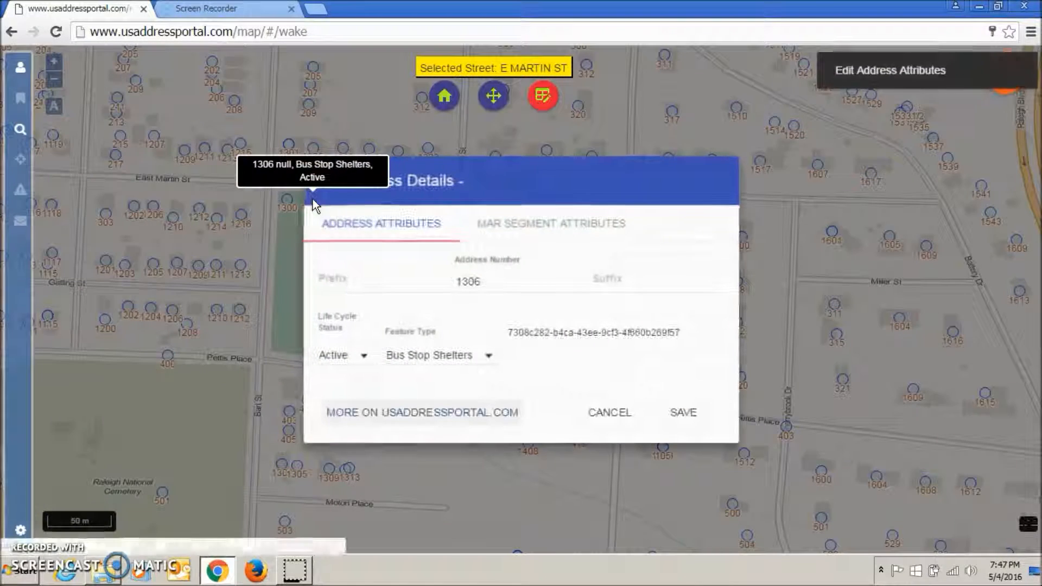
{"action": "left_click", "coordinate": [388, 288]}
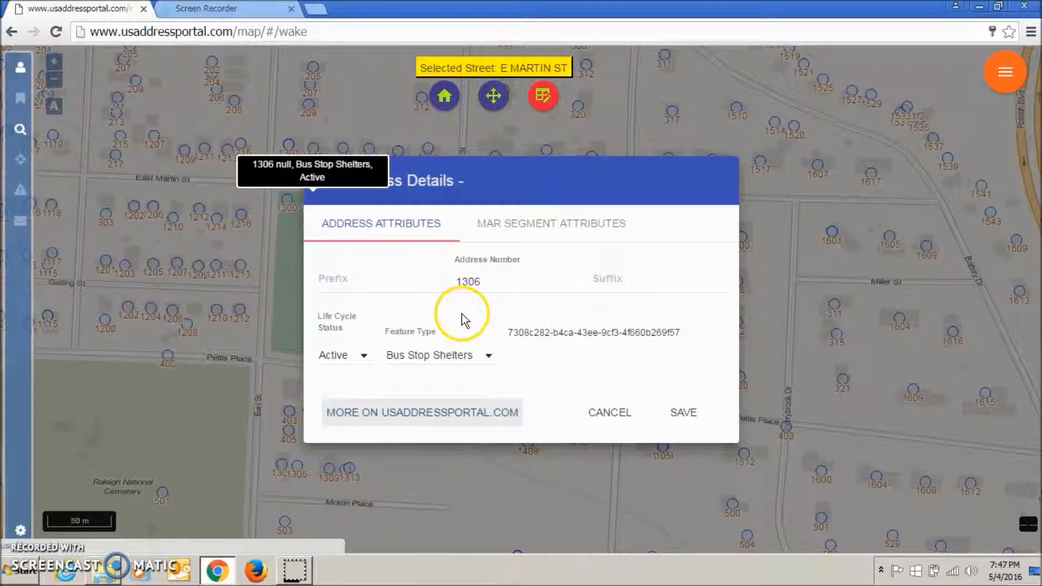
{"action": "left_click", "coordinate": [602, 414]}
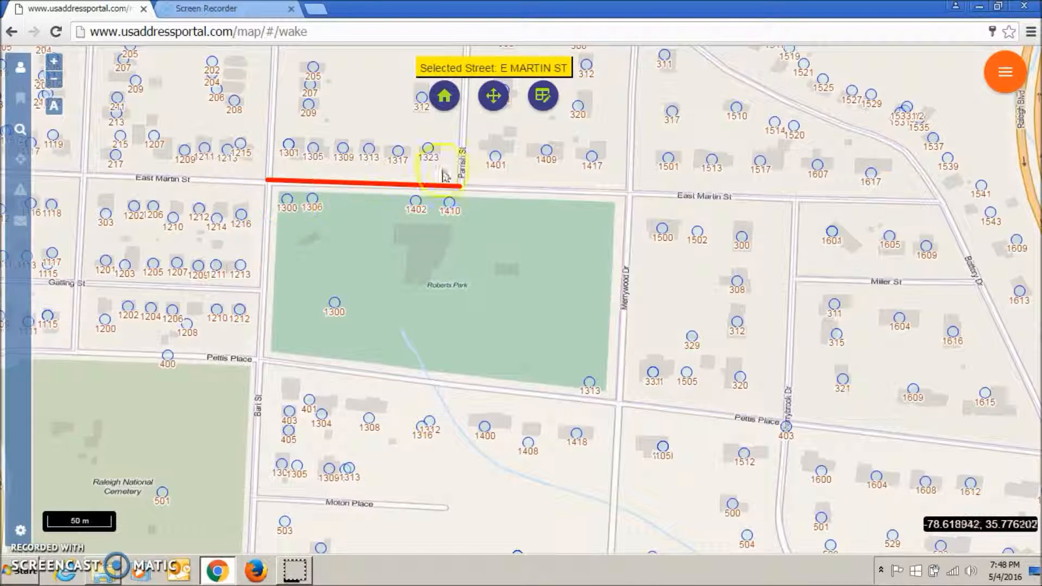
- Set the feature type of address point 1300 at the park's northwest corner to Bus Stop Shelters and save
{"action": "left_click", "coordinate": [545, 101]}
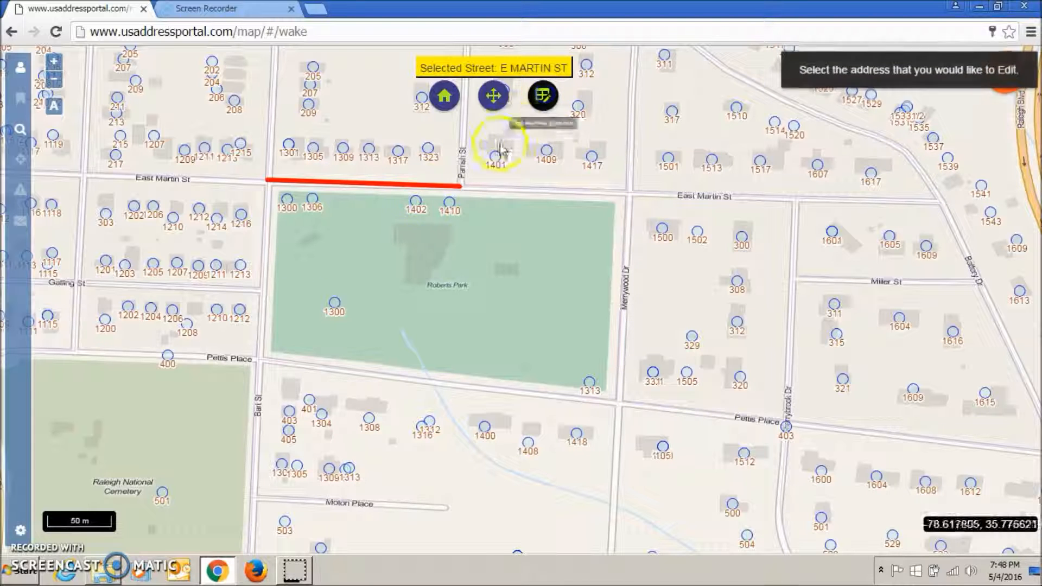
{"action": "left_click", "coordinate": [287, 200]}
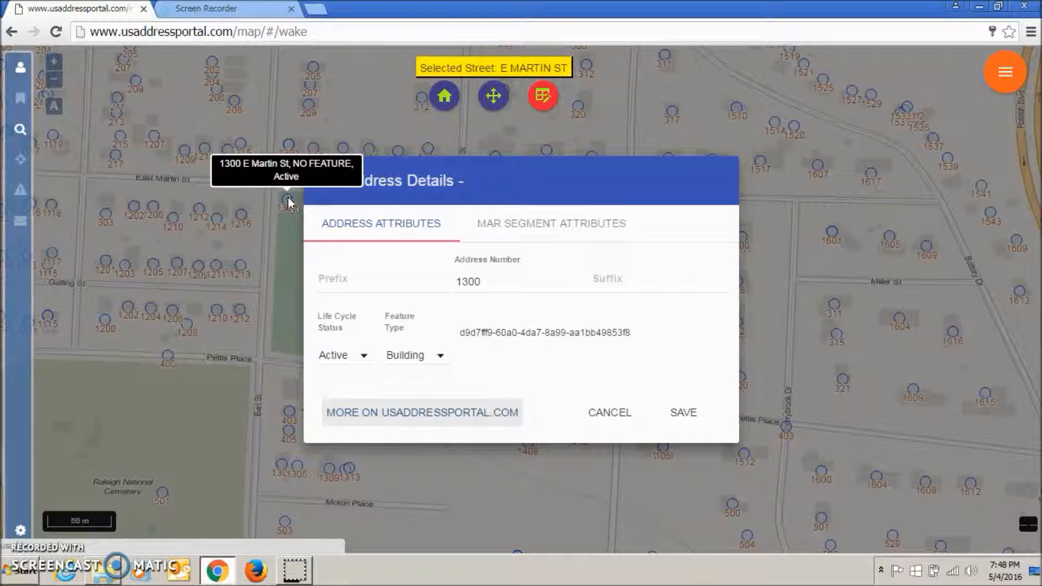
{"action": "left_click", "coordinate": [441, 356]}
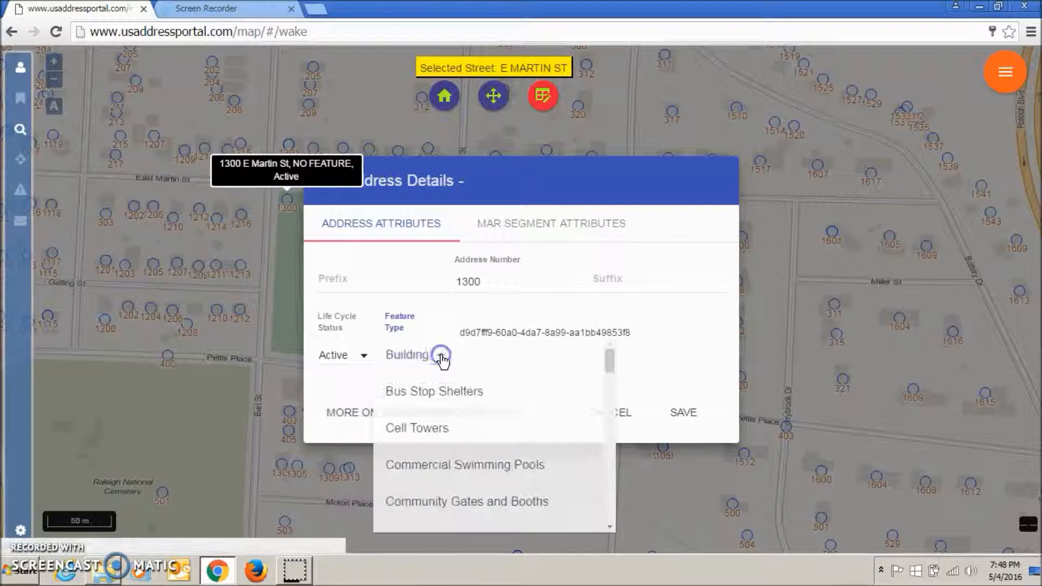
{"action": "left_click", "coordinate": [427, 393]}
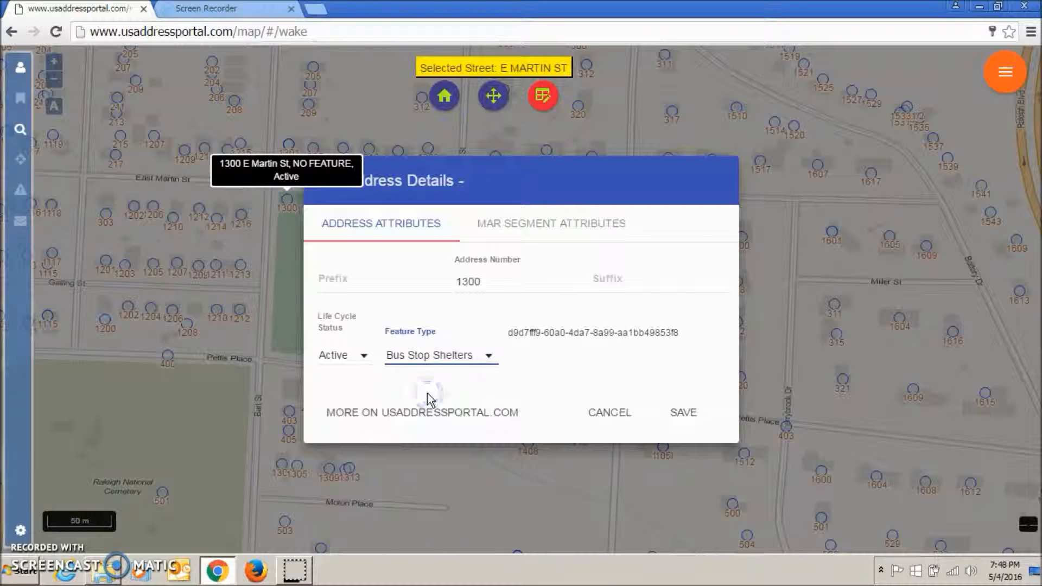
{"action": "left_click", "coordinate": [684, 414]}
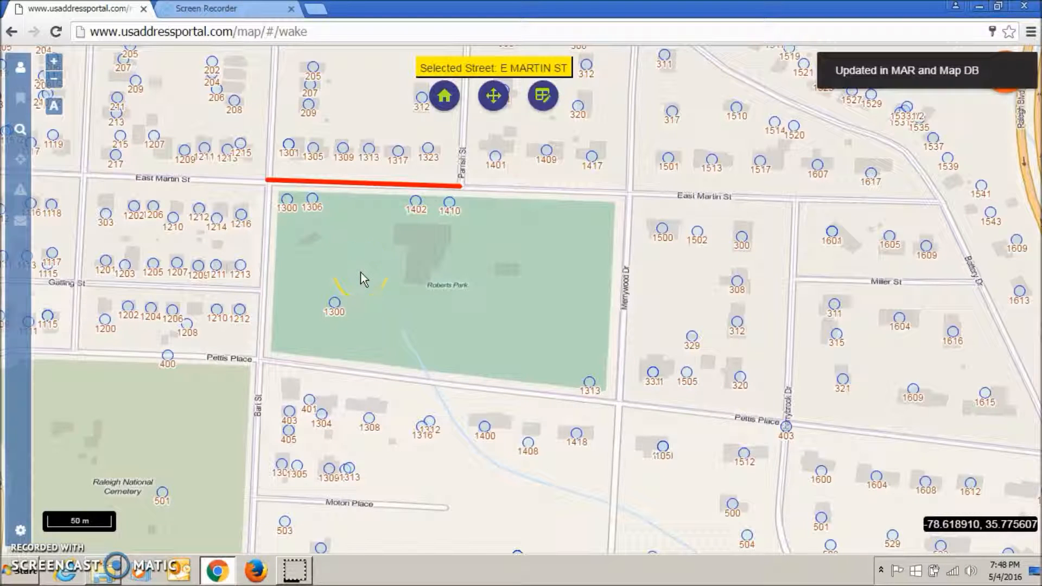
{"action": "left_click", "coordinate": [347, 249]}
{"action": "left_click", "coordinate": [339, 232]}
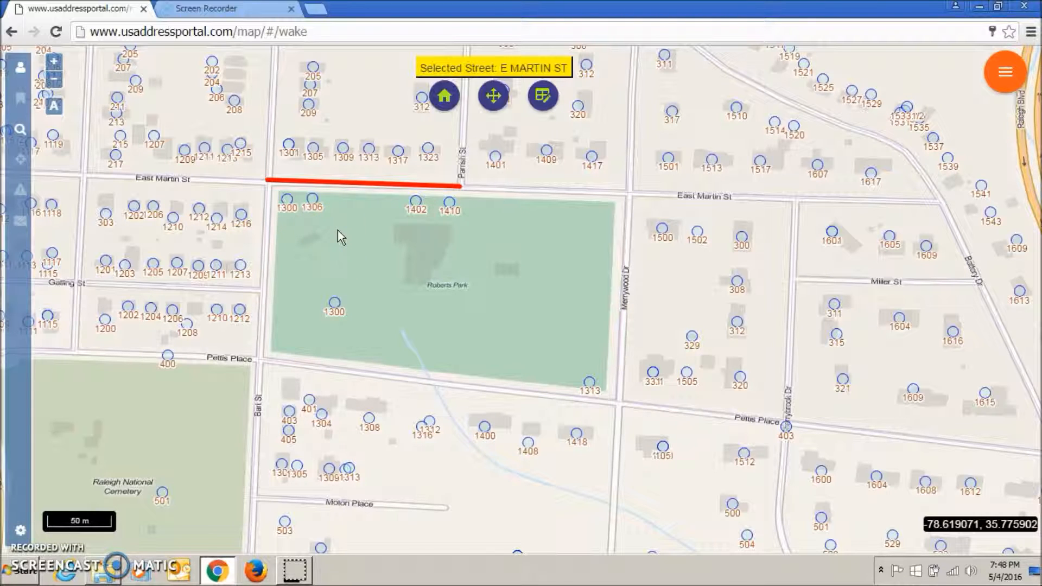
{"action": "left_click", "coordinate": [314, 241]}
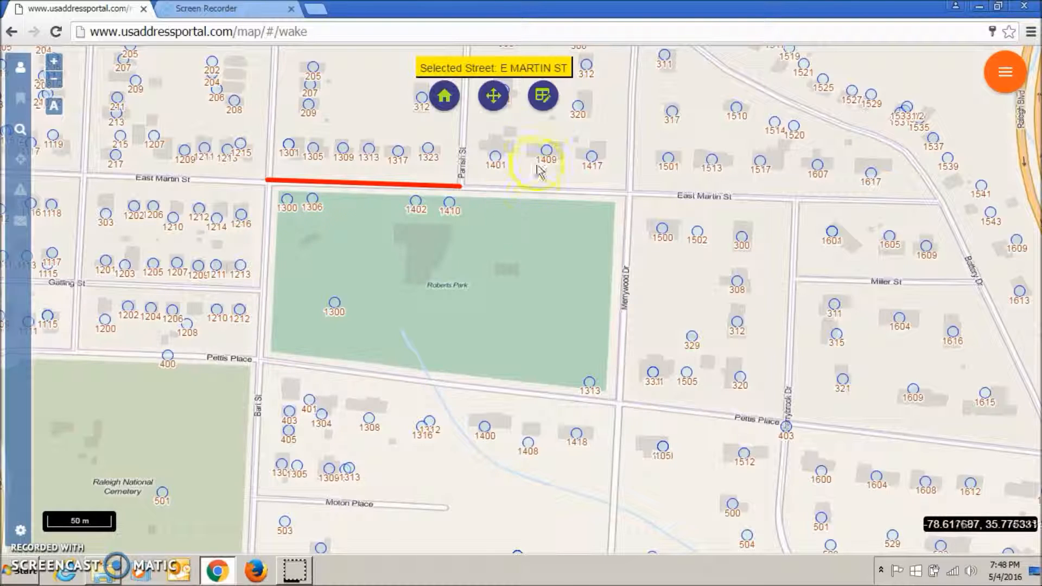
- Set the feature type of address point 1306 to Building and save the address attributes
{"action": "left_click", "coordinate": [542, 103]}
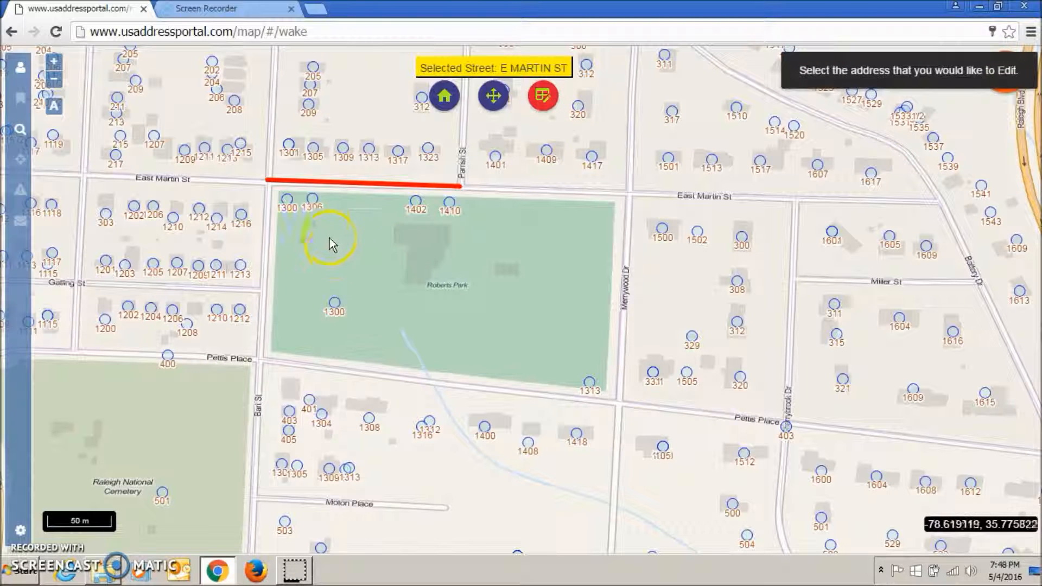
{"action": "left_click", "coordinate": [314, 199]}
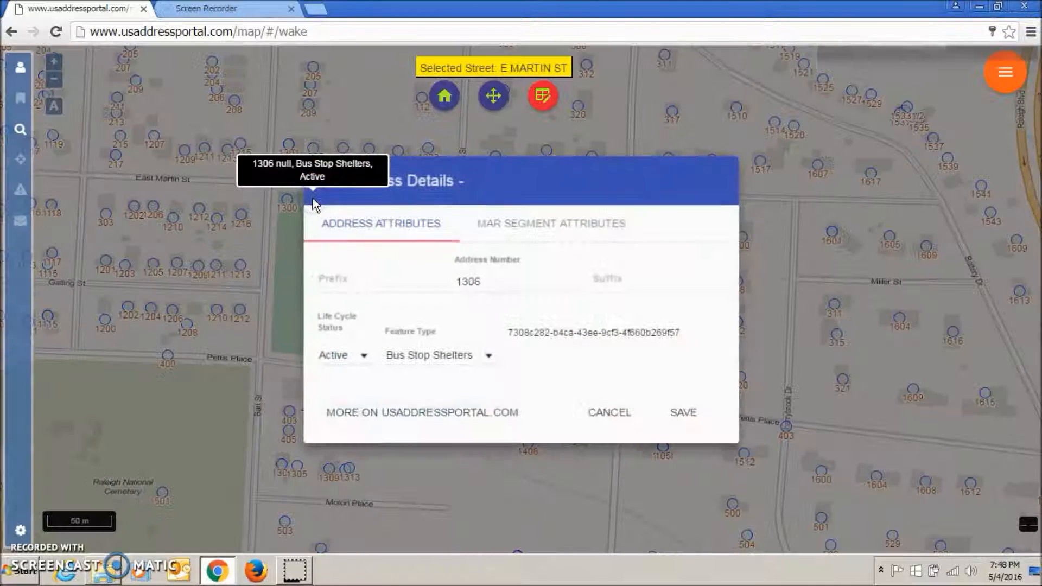
{"action": "left_click", "coordinate": [488, 357]}
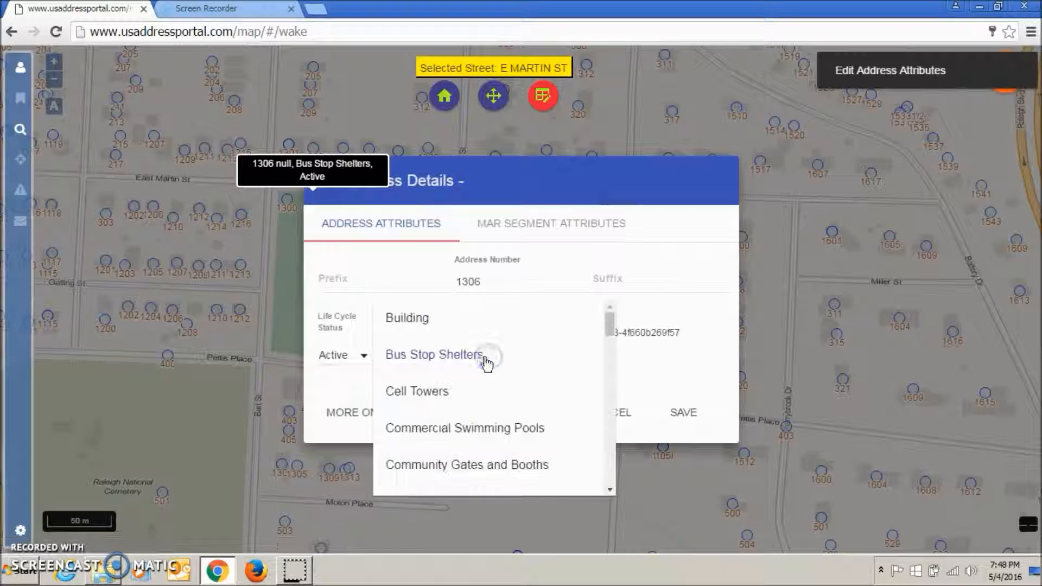
{"action": "left_click", "coordinate": [419, 319]}
{"action": "left_click", "coordinate": [681, 413]}
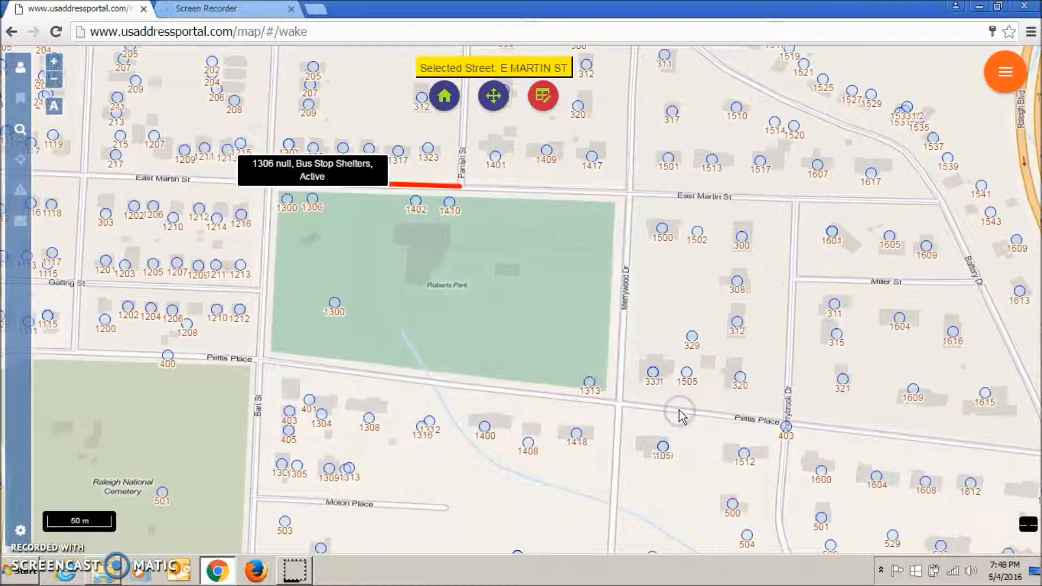
- Move address point 1306 onto the small building in the northwest part of Roberts Park
{"action": "left_click", "coordinate": [494, 107]}
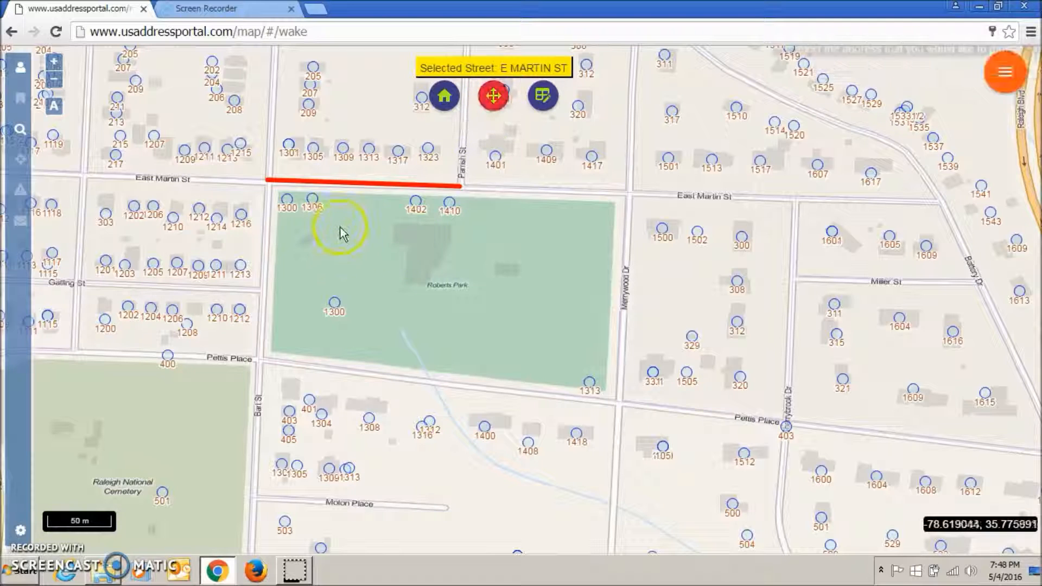
{"action": "left_click", "coordinate": [311, 199]}
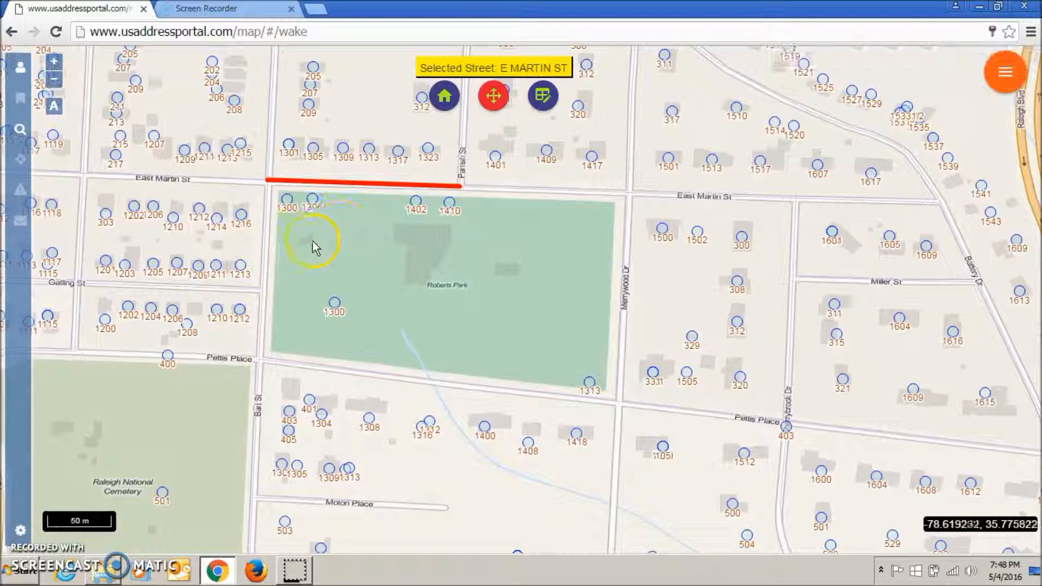
{"action": "left_click", "coordinate": [309, 239]}
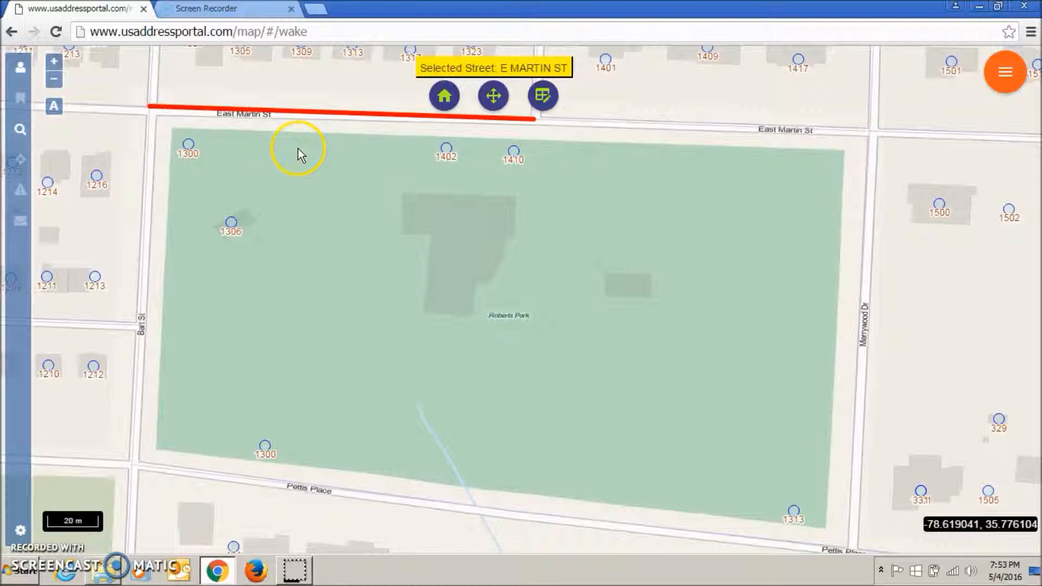
- Add an address point on Roberts Park's north edge between 1300 and 1402, with address number 1304 and life cycle status Active
{"action": "left_click", "coordinate": [443, 96]}
{"action": "left_click", "coordinate": [482, 280]}
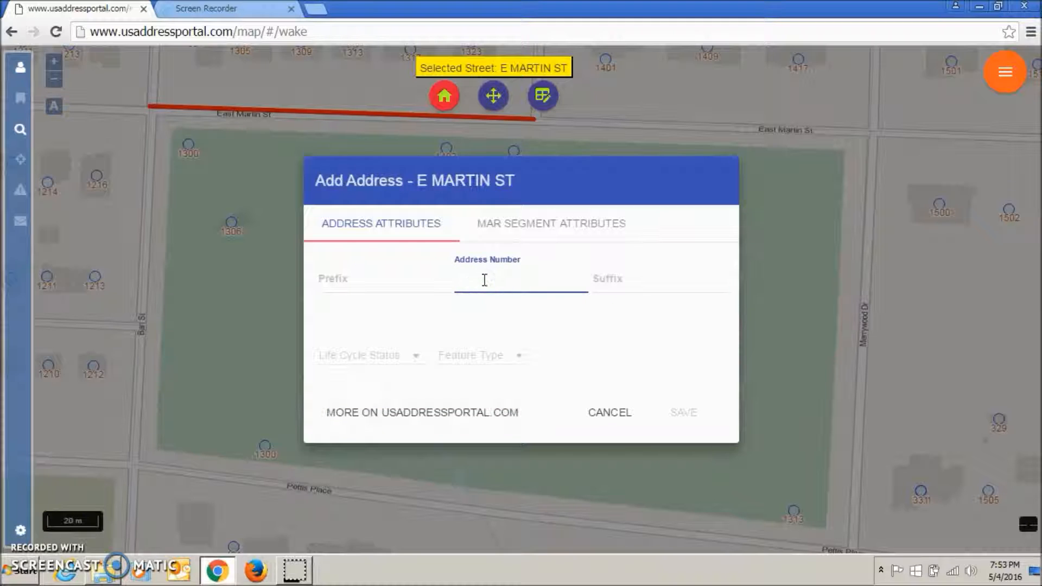
{"action": "type", "text": "1304"}
{"action": "left_click", "coordinate": [416, 357]}
{"action": "left_click", "coordinate": [349, 356]}
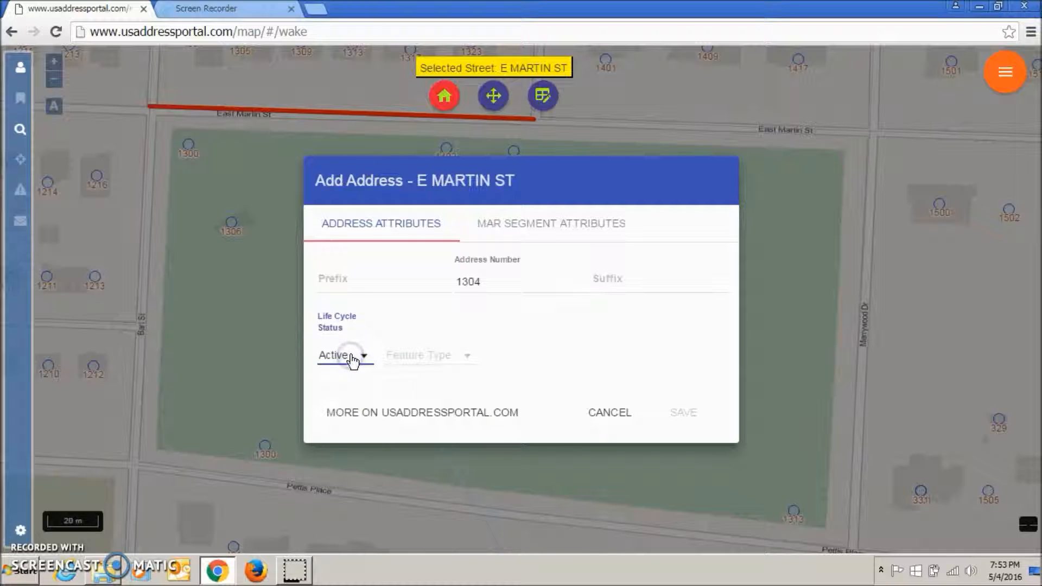
- Set the new address's feature type to Fountains and save the address
{"action": "left_click", "coordinate": [464, 361]}
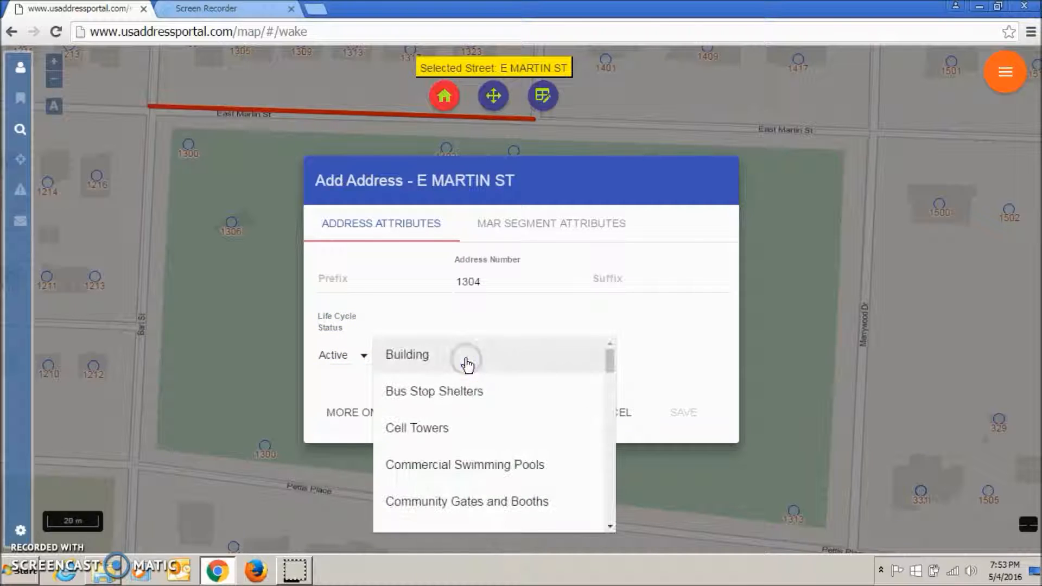
{"action": "scroll", "coordinate": [477, 401], "scroll_direction": "down", "scroll_amount": 6}
{"action": "scroll", "coordinate": [484, 409], "scroll_direction": "up", "scroll_amount": 3}
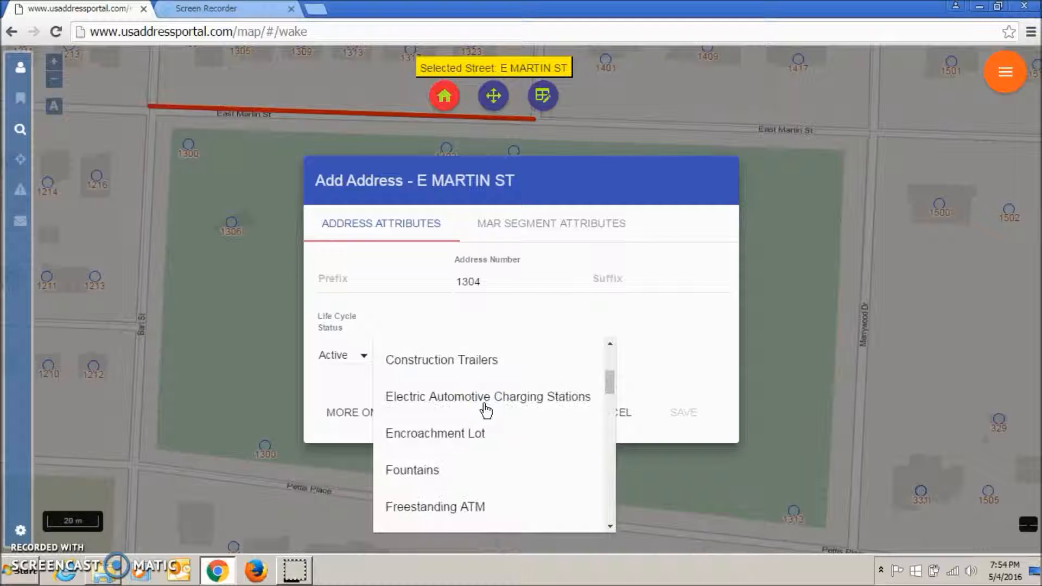
{"action": "left_click", "coordinate": [429, 472]}
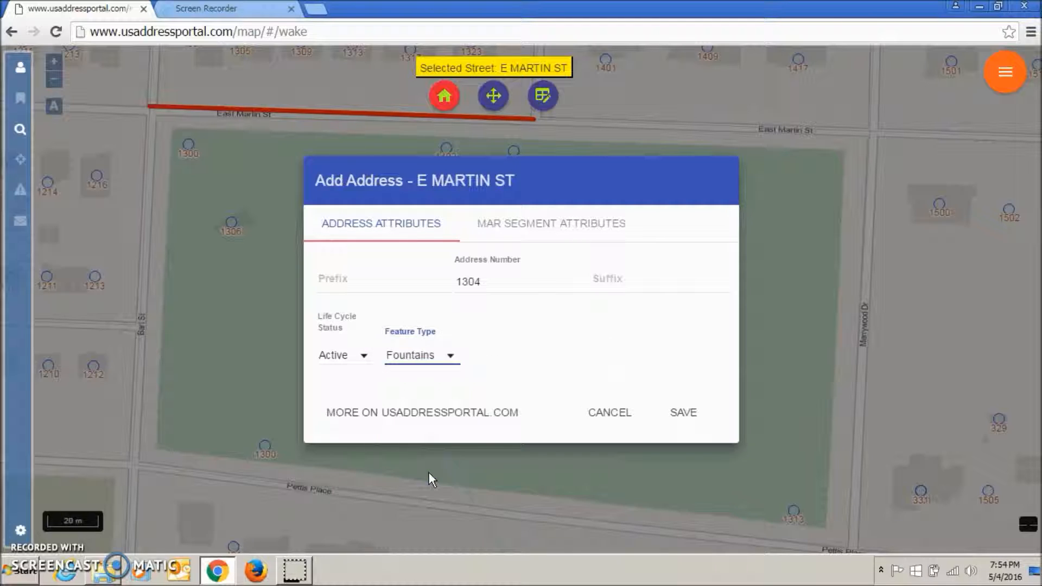
{"action": "left_click", "coordinate": [682, 419]}
{"action": "left_click", "coordinate": [683, 419]}
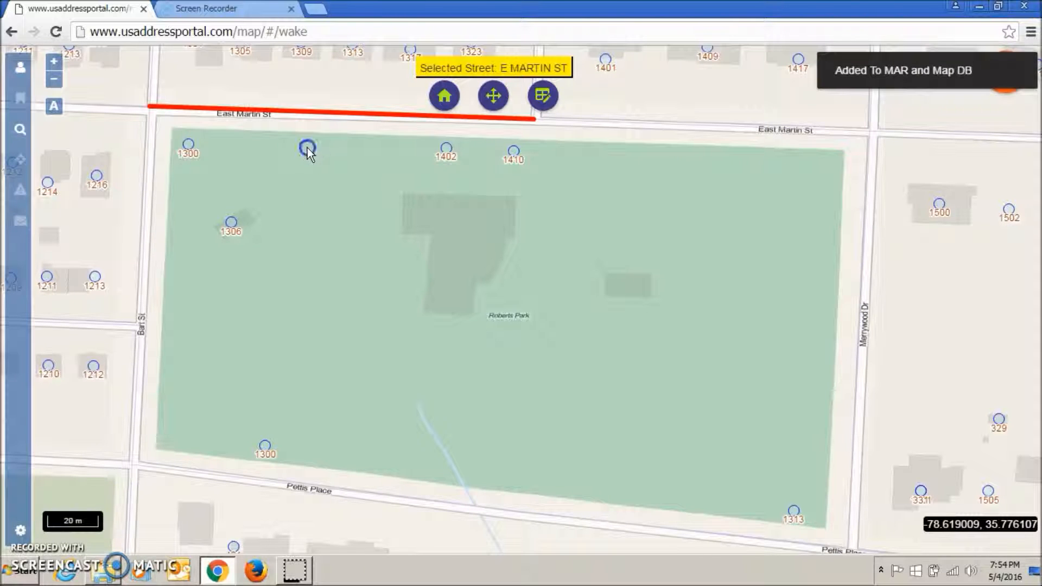
{"action": "left_click", "coordinate": [311, 204]}
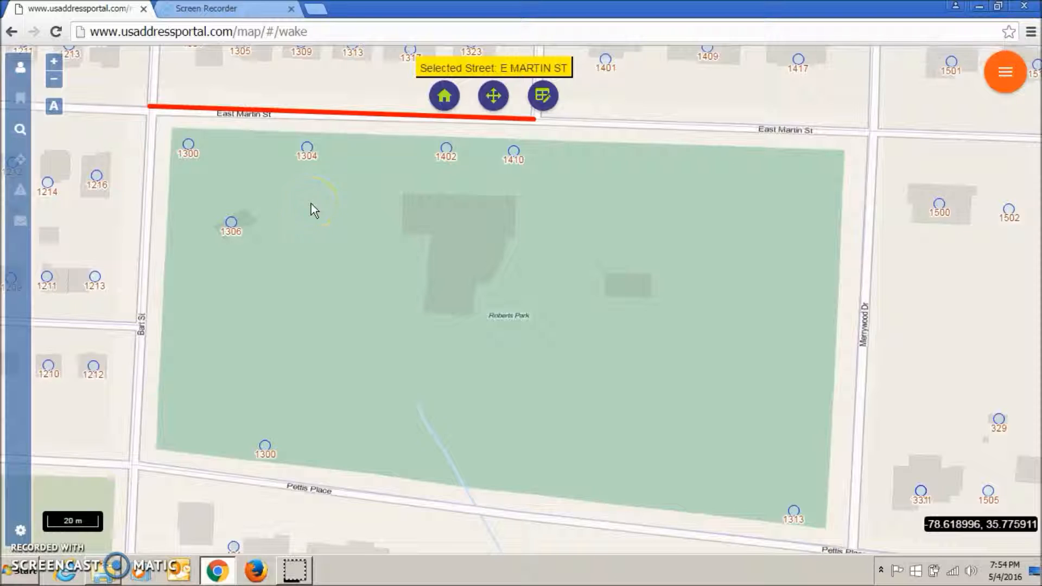